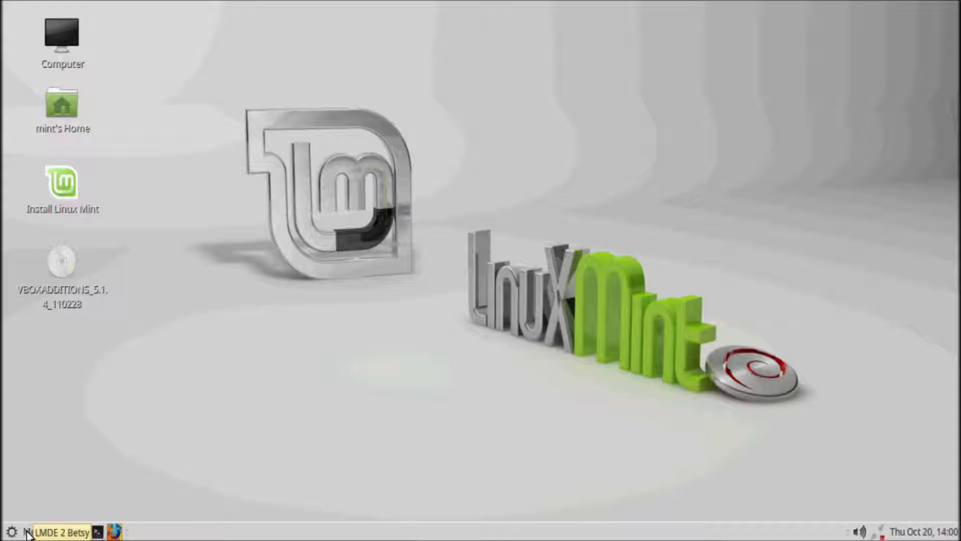
Launch System Monitor, sort processes by memory, view resources and file systems, then close it
click(28, 533)
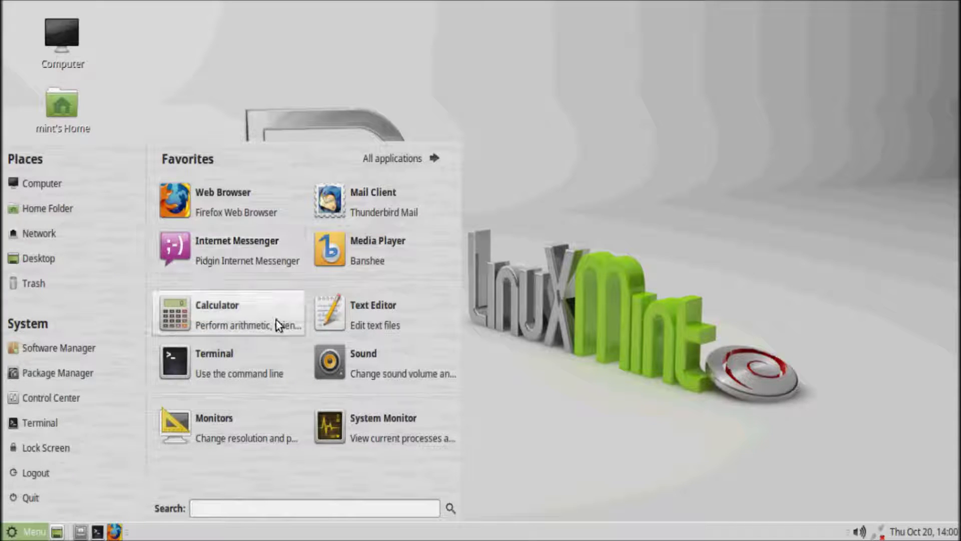
click(409, 431)
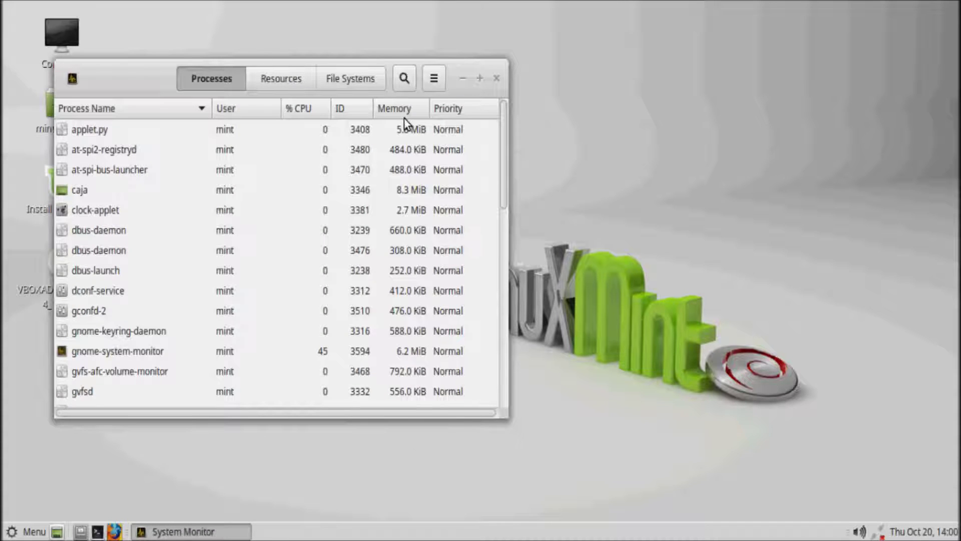
click(399, 110)
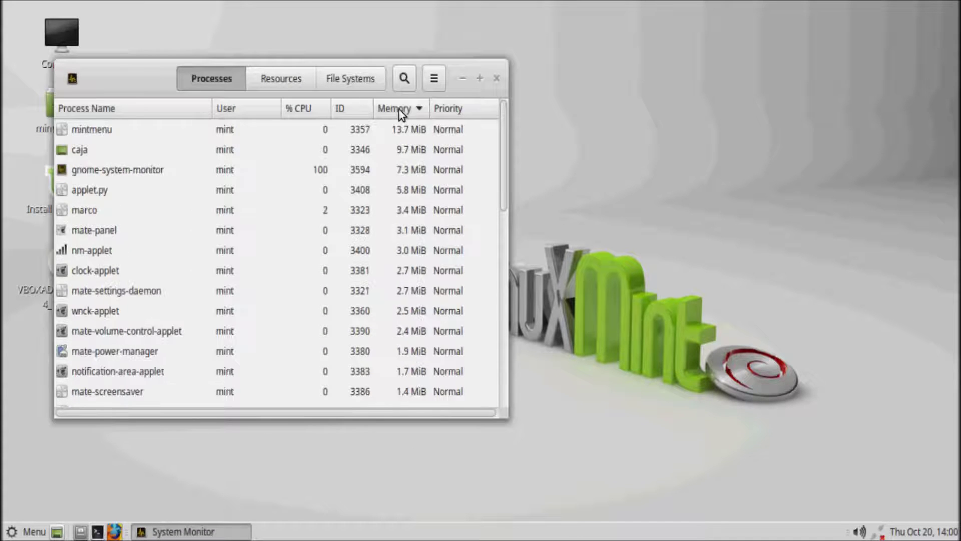
click(274, 84)
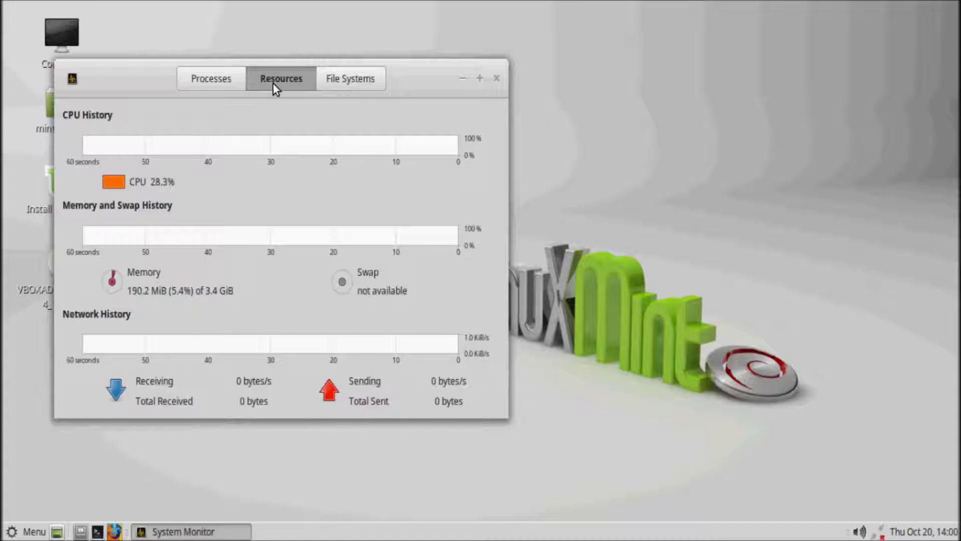
click(336, 83)
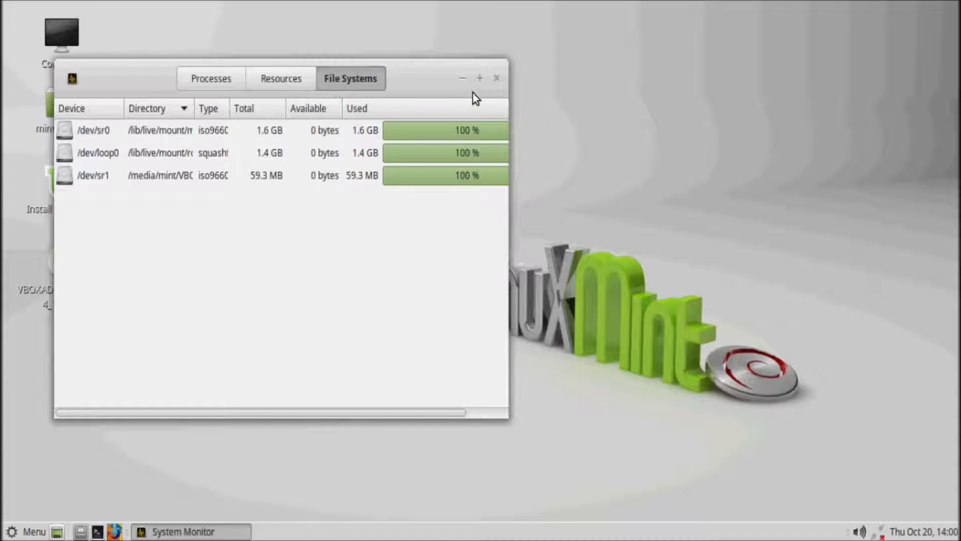
click(495, 79)
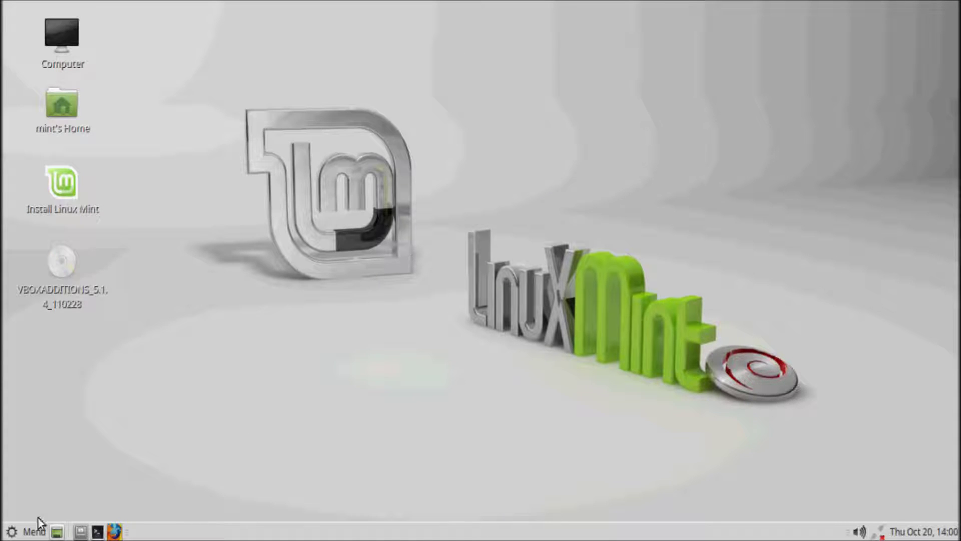
Show all applications by category in the Mint Menu and list the Graphics applications
click(35, 533)
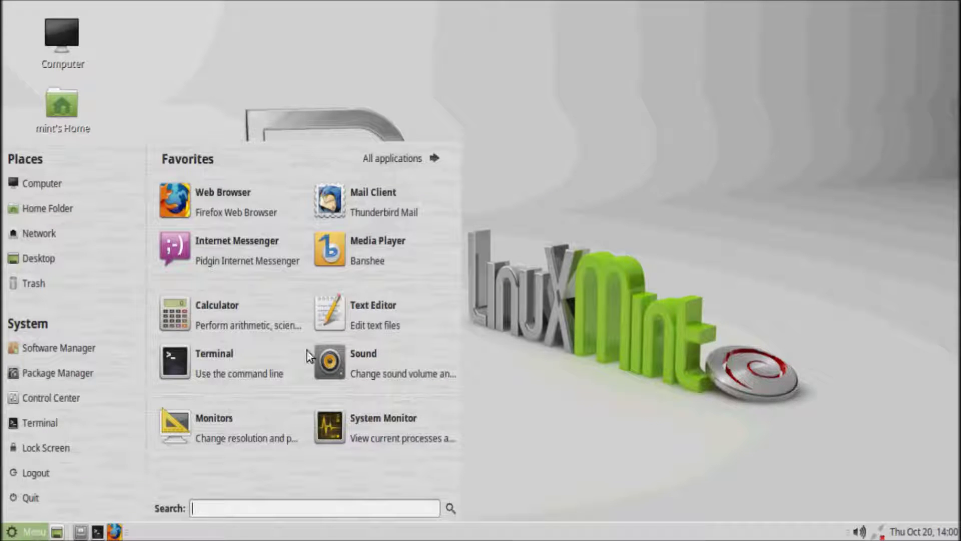
click(375, 159)
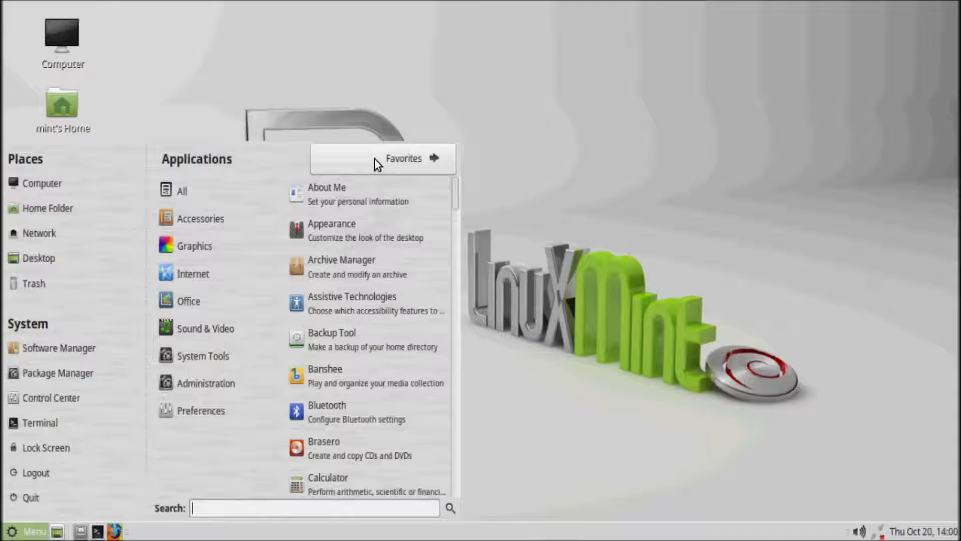
drag(455, 199, 428, 186)
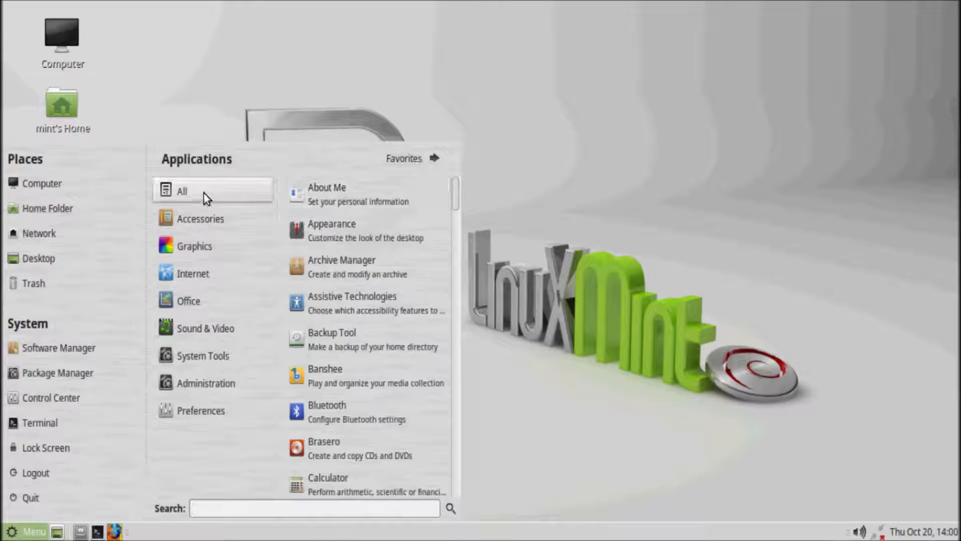
mouse_move(186, 217)
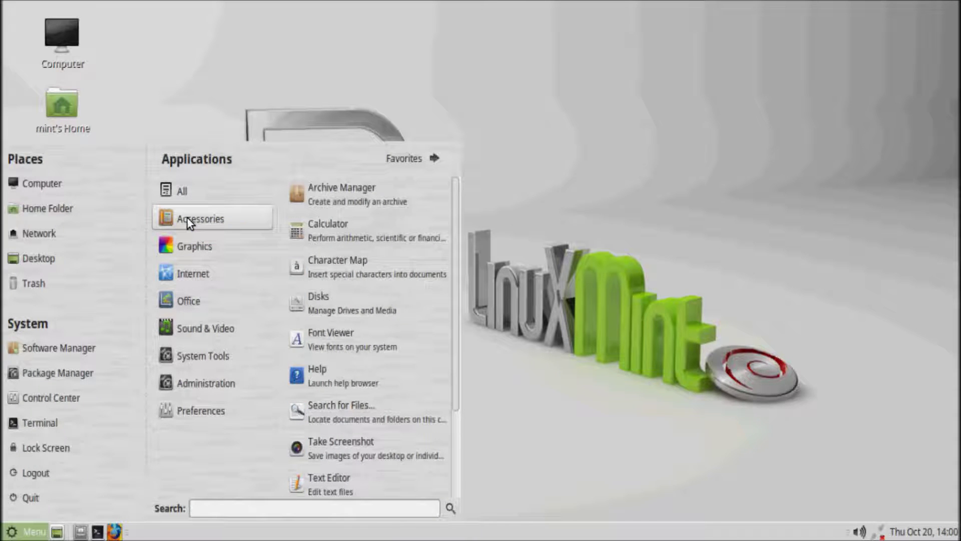
scroll(369, 256, down, 3)
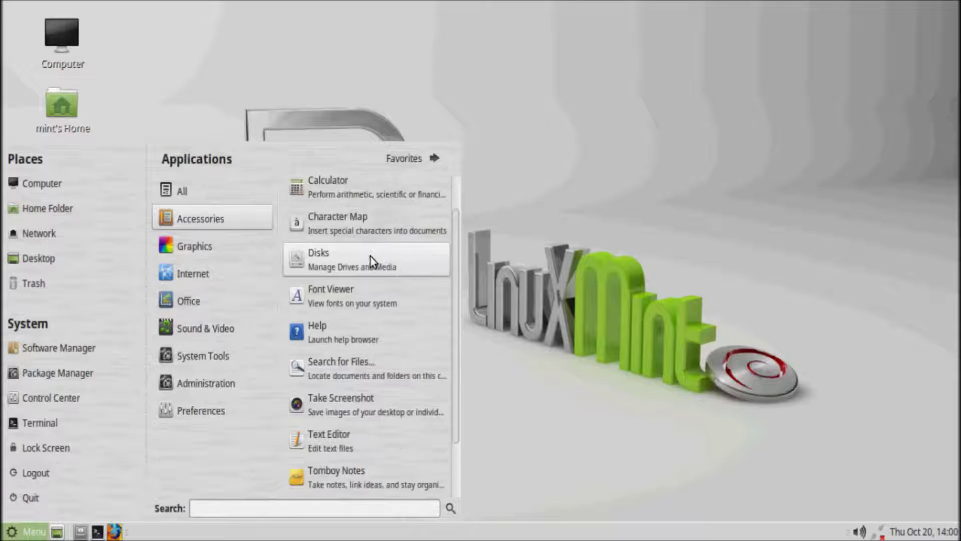
scroll(405, 277, down, 1)
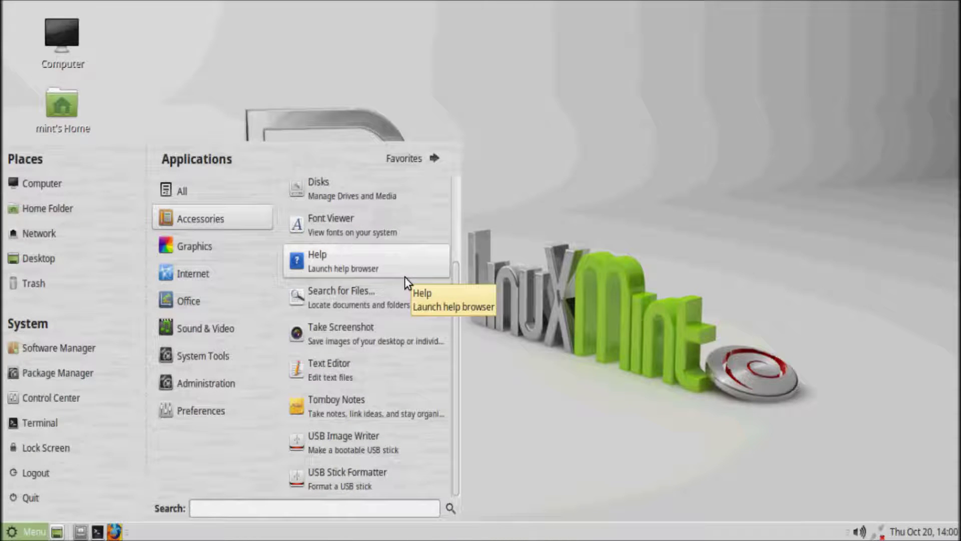
scroll(405, 276, up, 4)
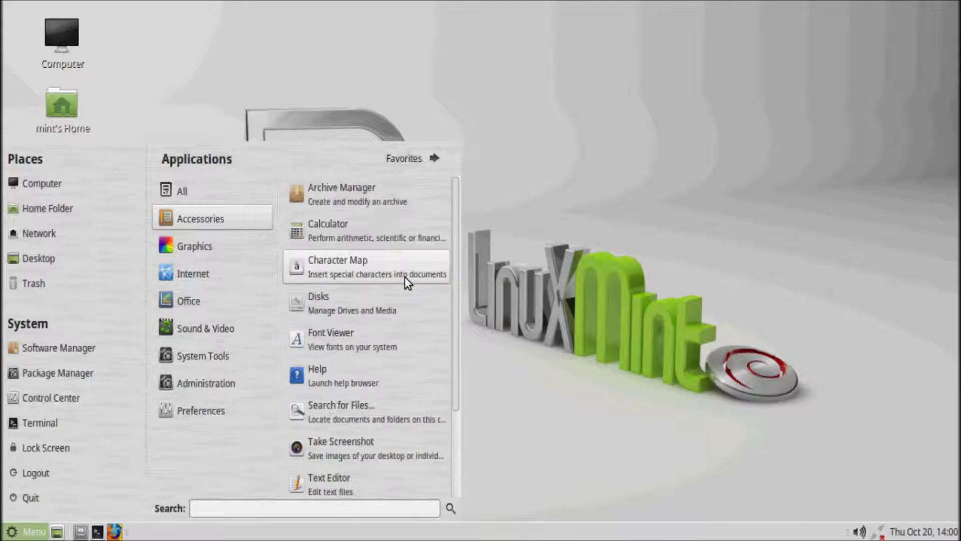
click(201, 247)
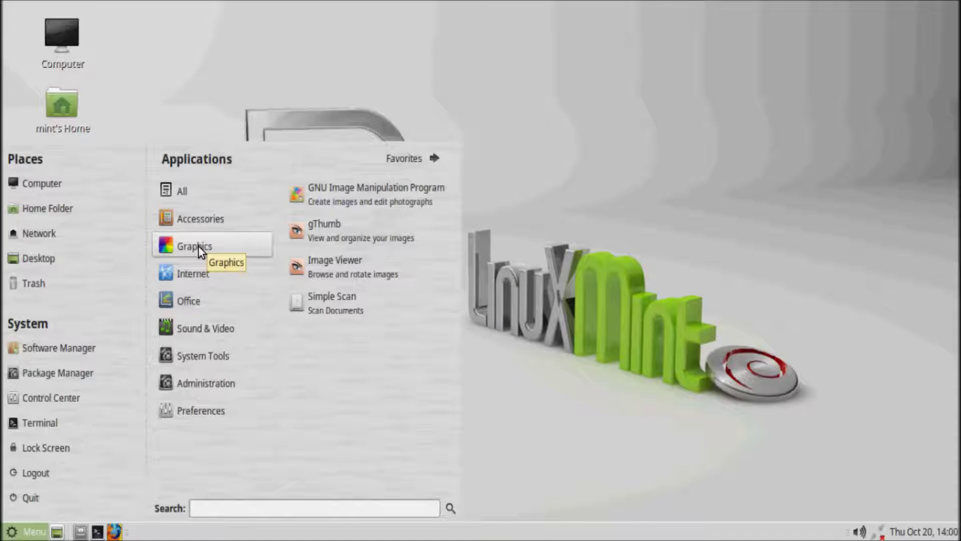
Browse the menu categories down to Administration to show its tools
mouse_move(174, 280)
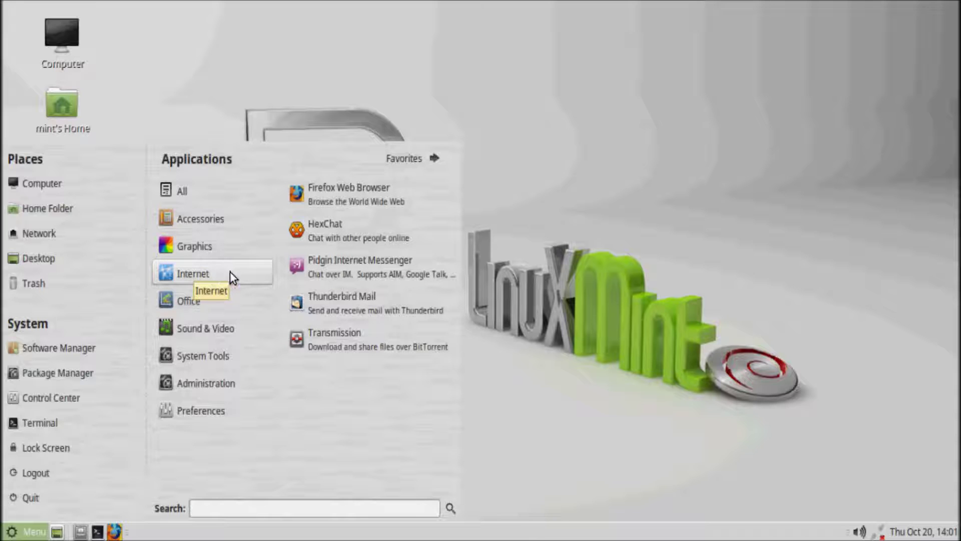
mouse_move(248, 294)
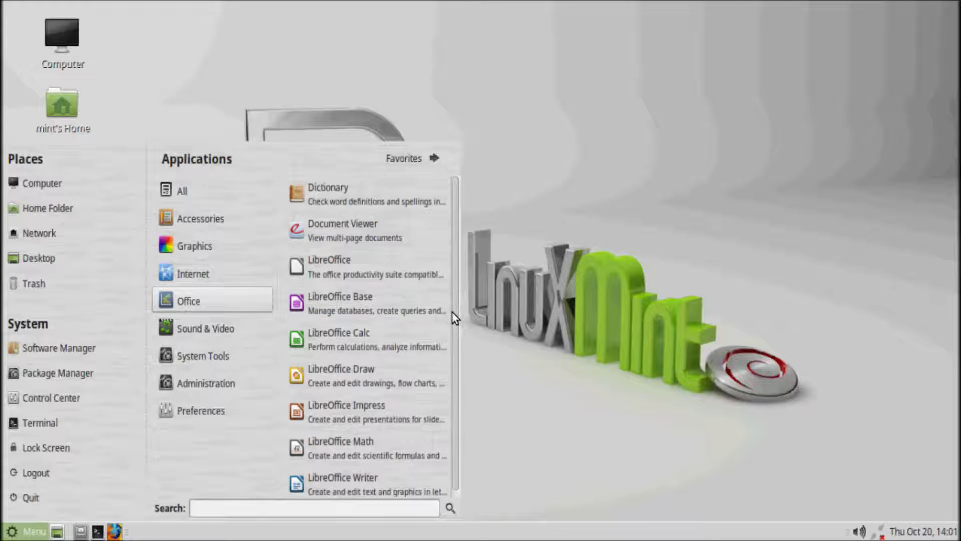
mouse_move(185, 328)
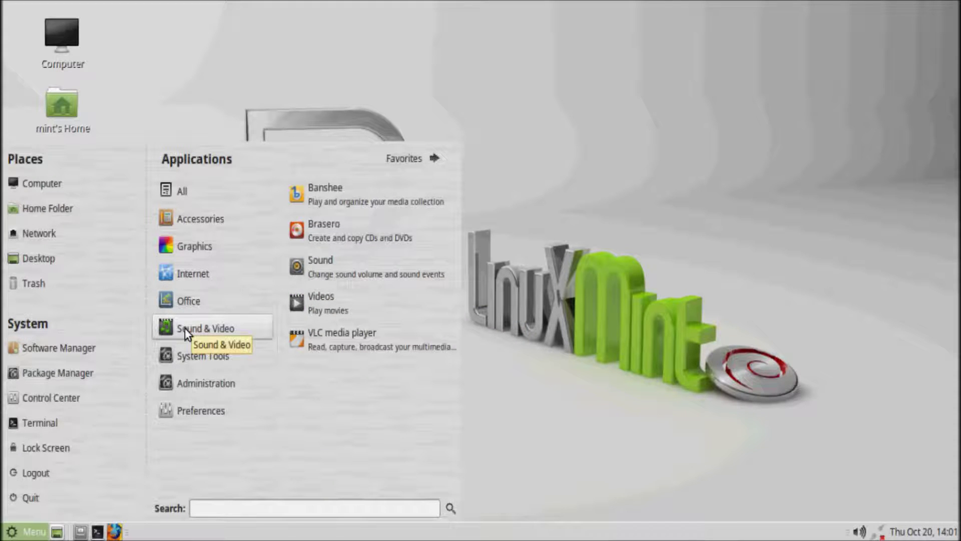
mouse_move(178, 352)
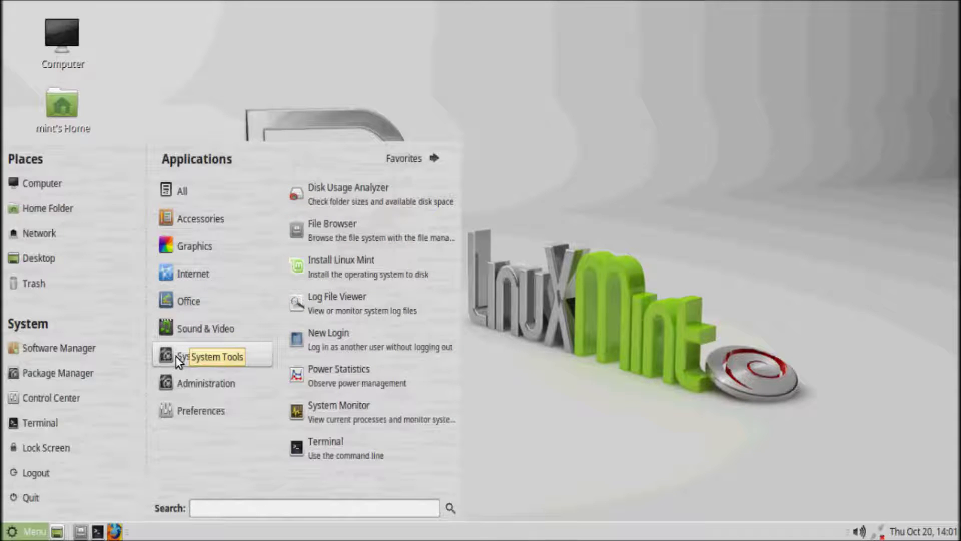
mouse_move(188, 384)
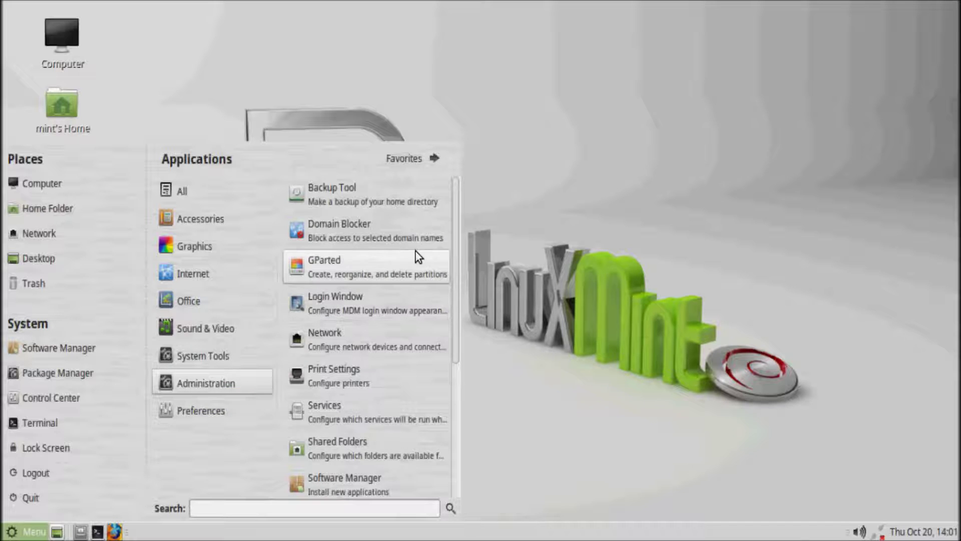
Scroll through the Administration and Preferences application lists, then dismiss the menu to the desktop
scroll(414, 298, down, 3)
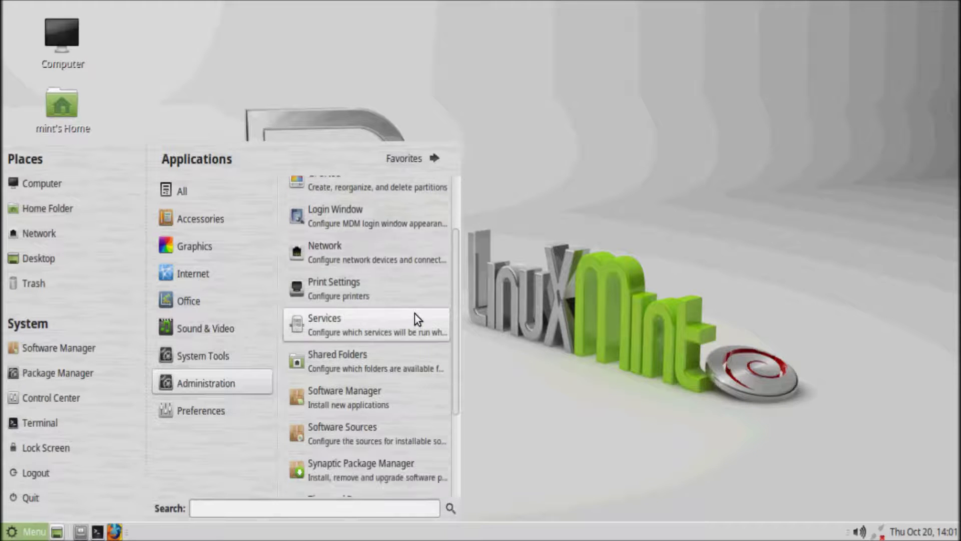
scroll(415, 315, down, 3)
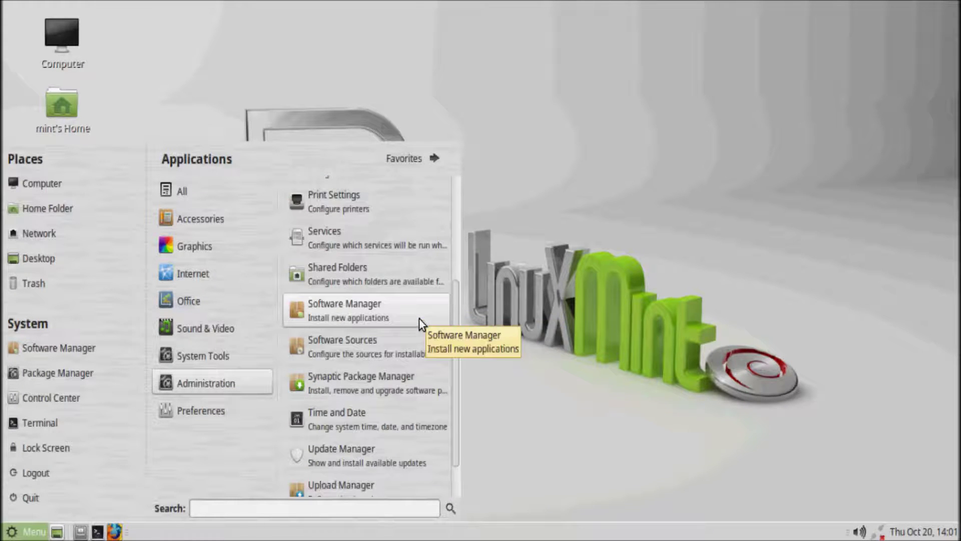
scroll(420, 317, down, 1)
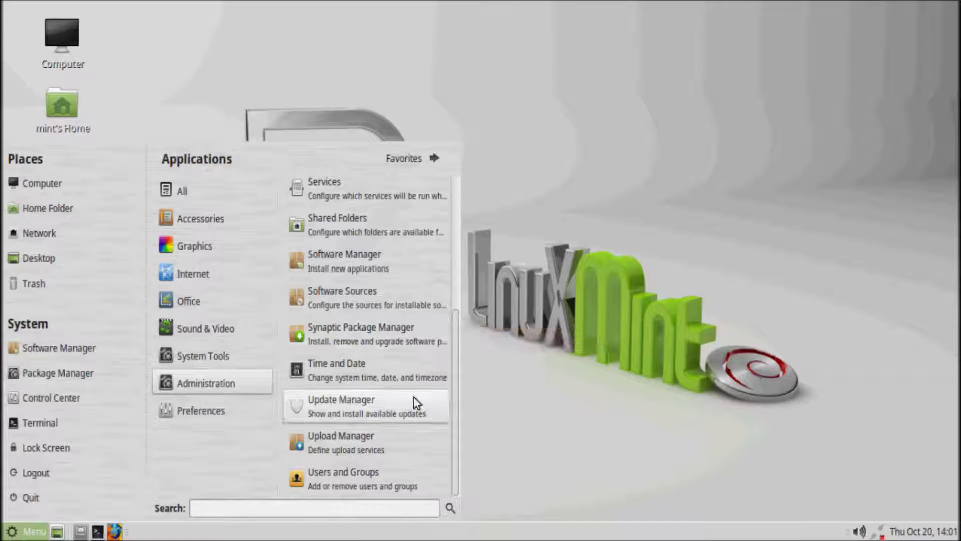
mouse_move(207, 406)
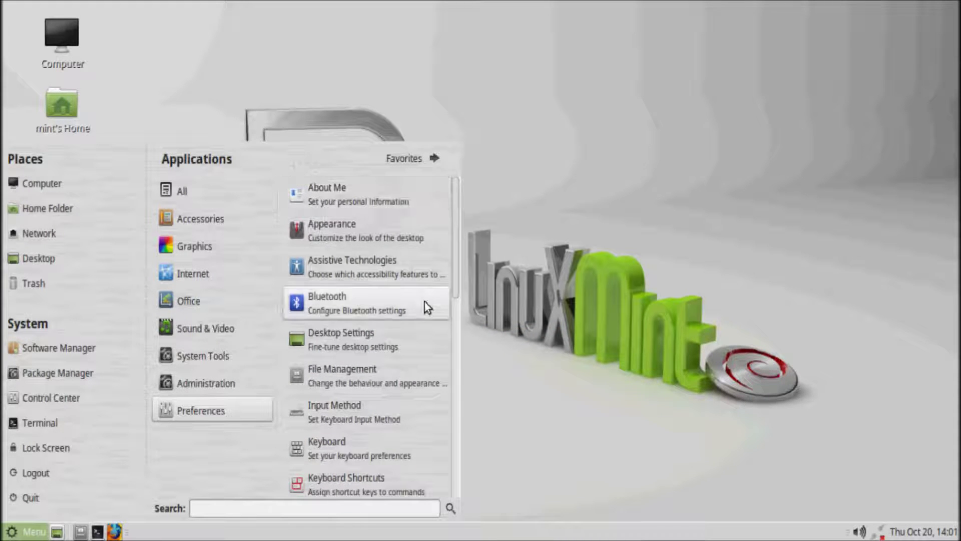
scroll(425, 306, down, 1)
scroll(425, 309, down, 4)
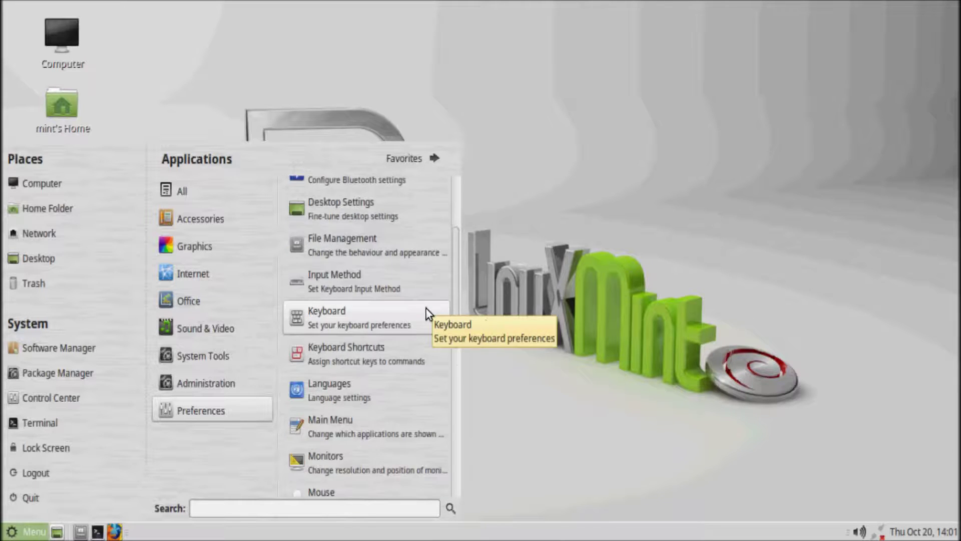
scroll(418, 276, down, 3)
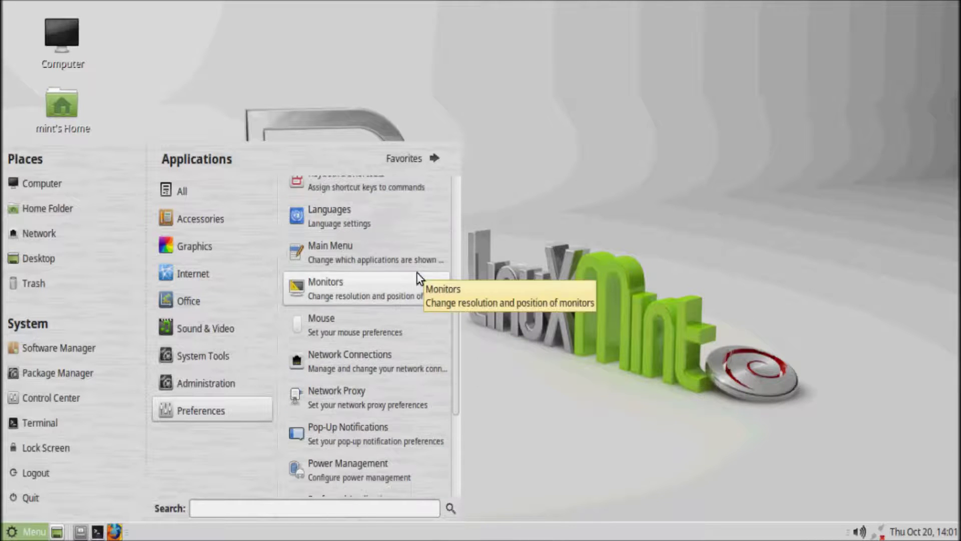
scroll(416, 272, down, 1)
scroll(416, 272, down, 2)
scroll(417, 272, down, 3)
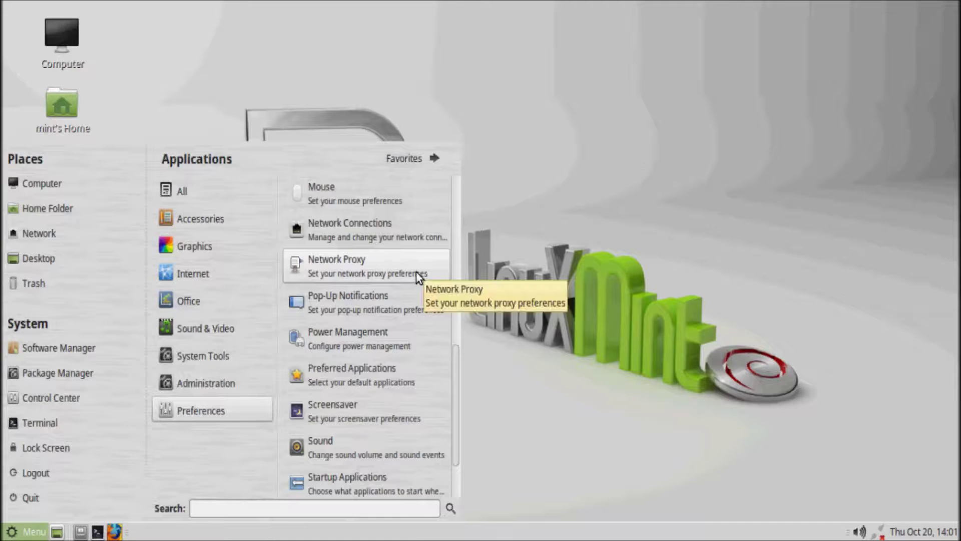
scroll(416, 271, down, 1)
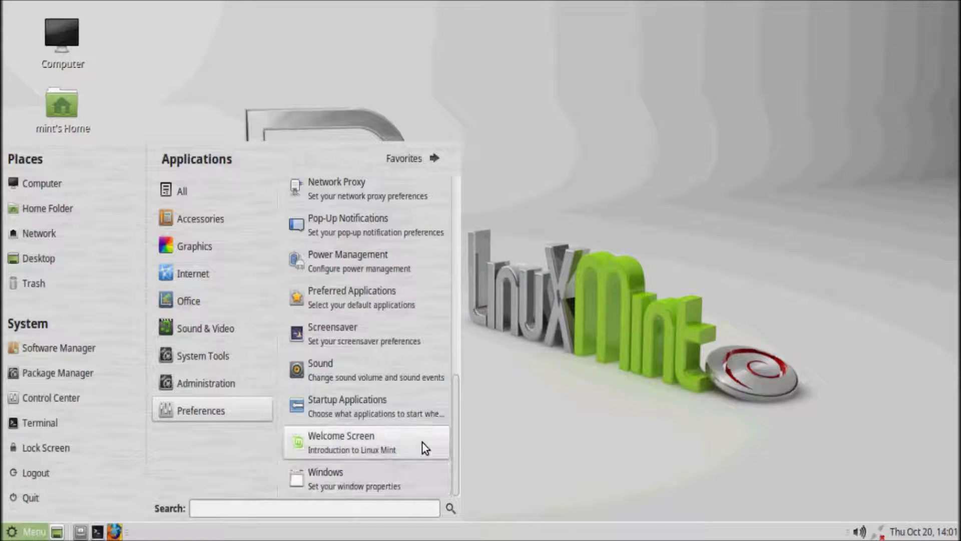
click(571, 342)
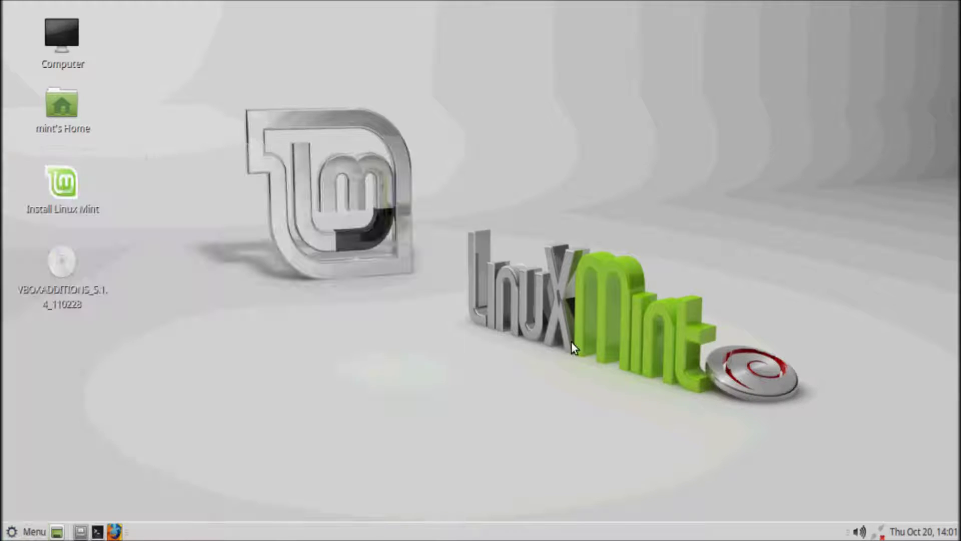
Start the Linux Mint installer from the desktop and scroll down the language list
double_click(67, 182)
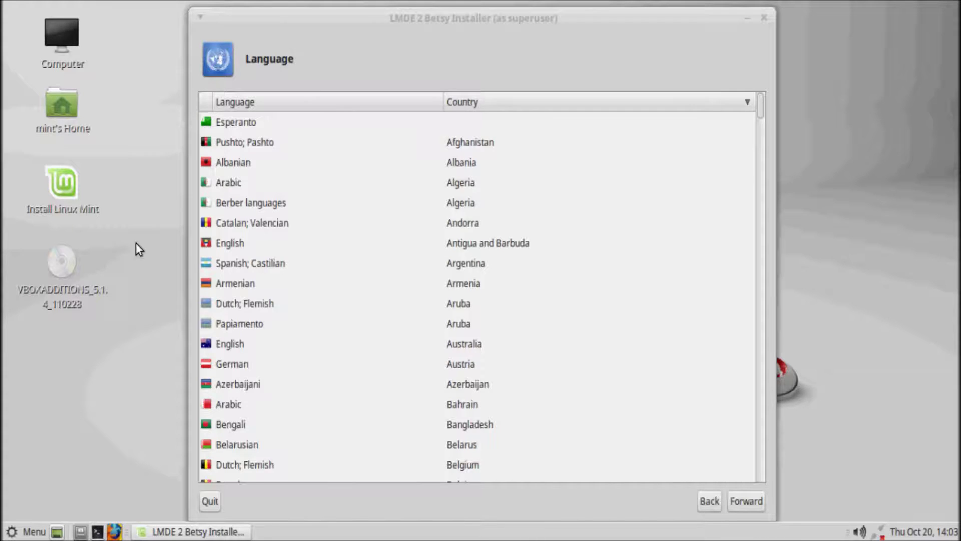
scroll(590, 278, down, 6)
scroll(591, 278, down, 2)
scroll(590, 279, down, 9)
scroll(590, 278, down, 10)
scroll(590, 278, down, 10)
scroll(591, 278, down, 10)
scroll(591, 285, down, 10)
scroll(594, 284, down, 10)
scroll(590, 278, down, 8)
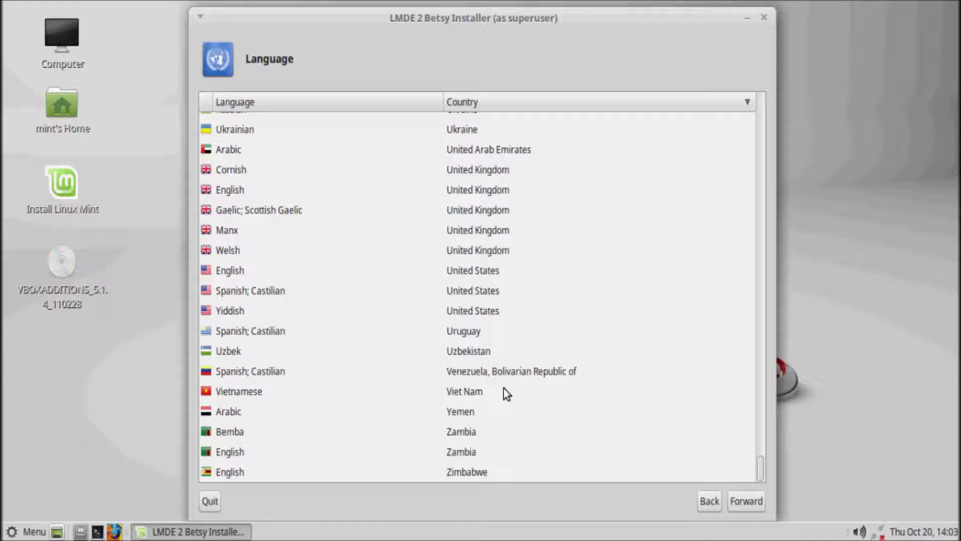
Scroll back up the list and choose English for Australia as the language
scroll(602, 295, up, 10)
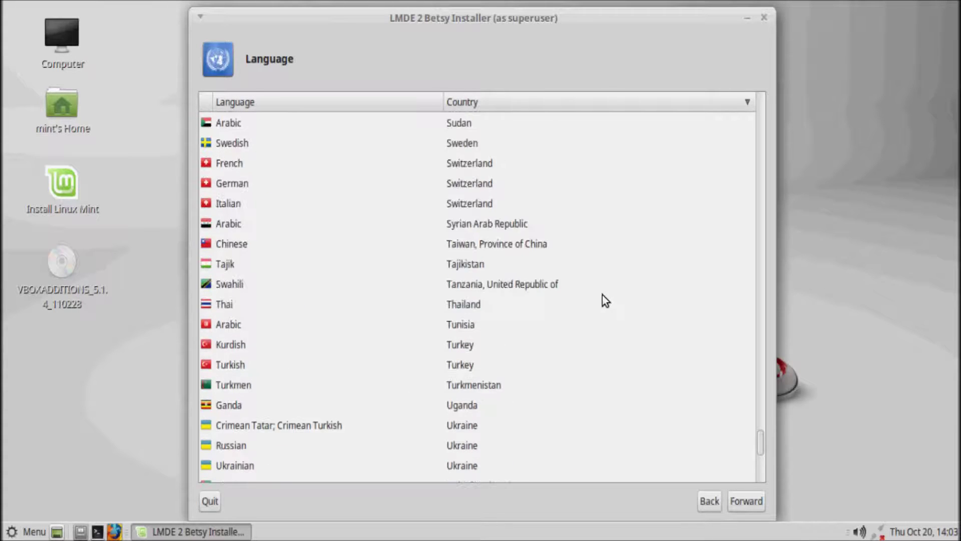
scroll(602, 295, up, 12)
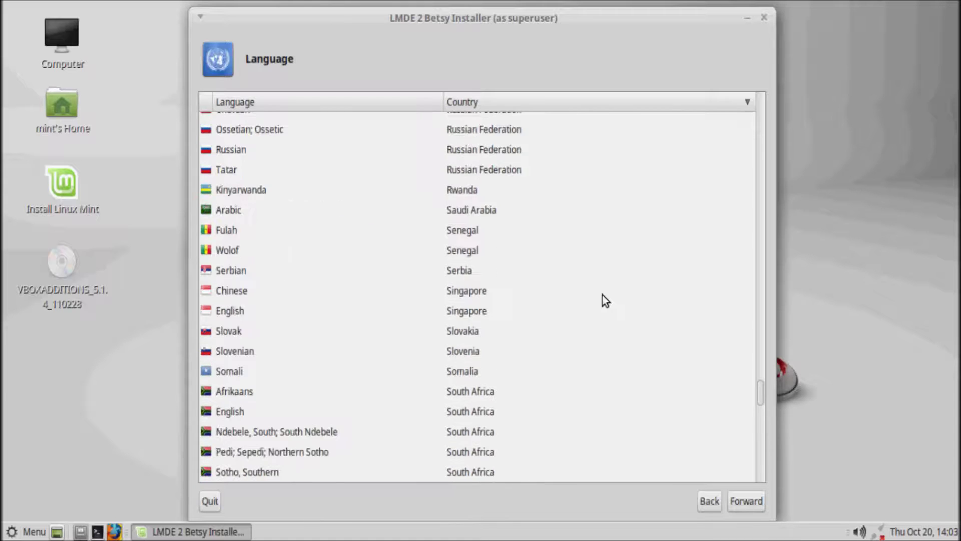
scroll(602, 294, up, 12)
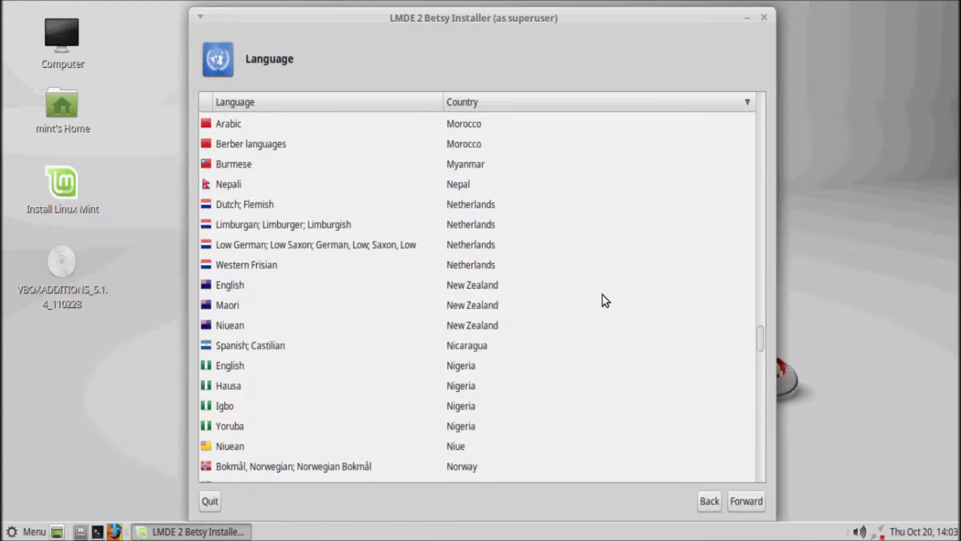
scroll(602, 295, up, 12)
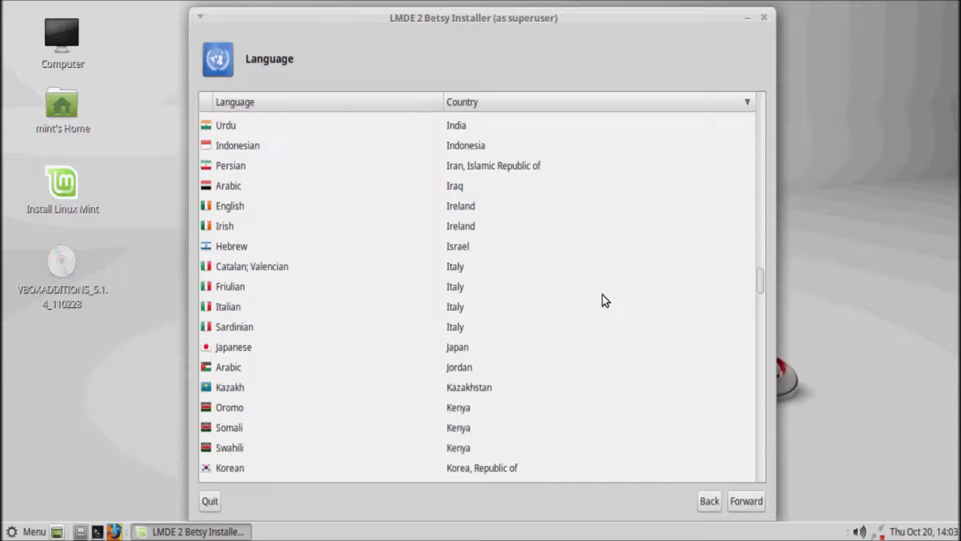
scroll(602, 295, up, 12)
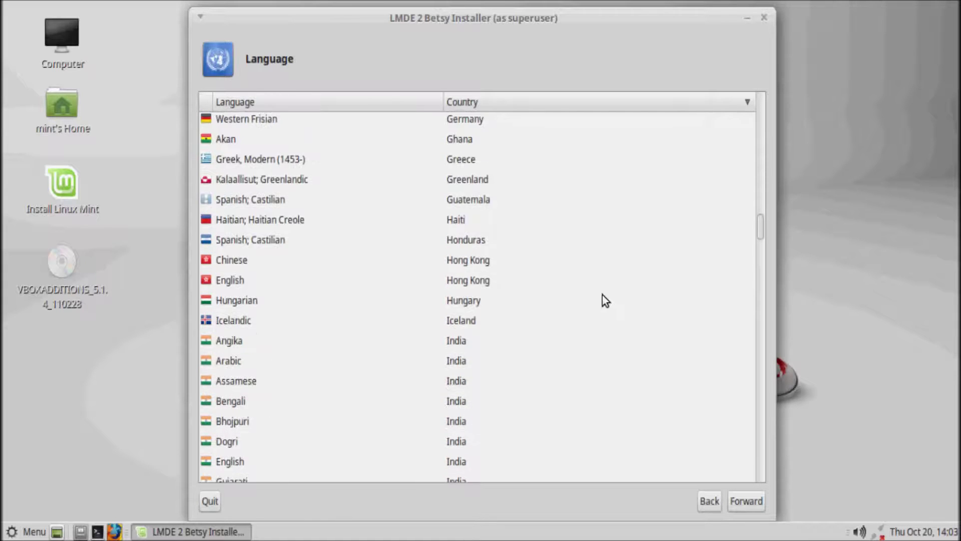
scroll(602, 295, up, 12)
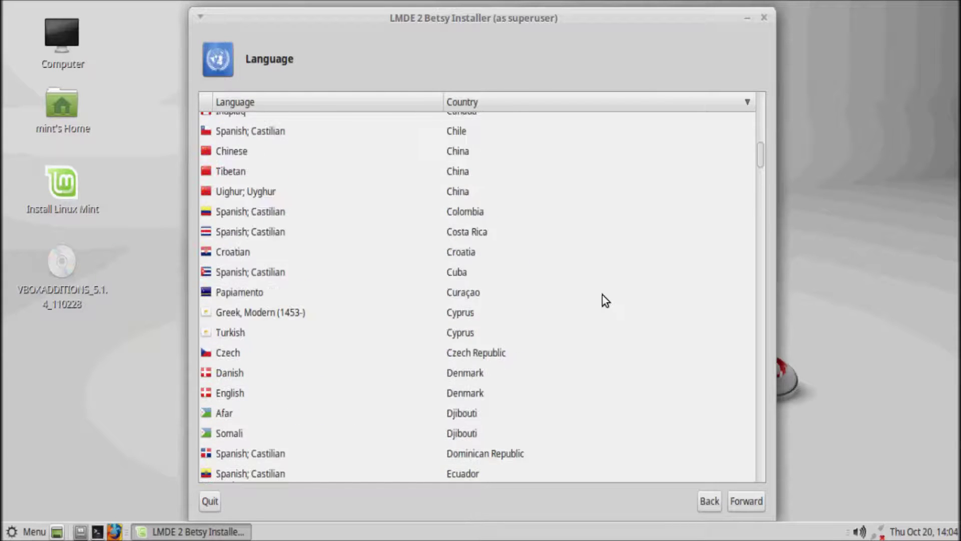
scroll(602, 294, up, 6)
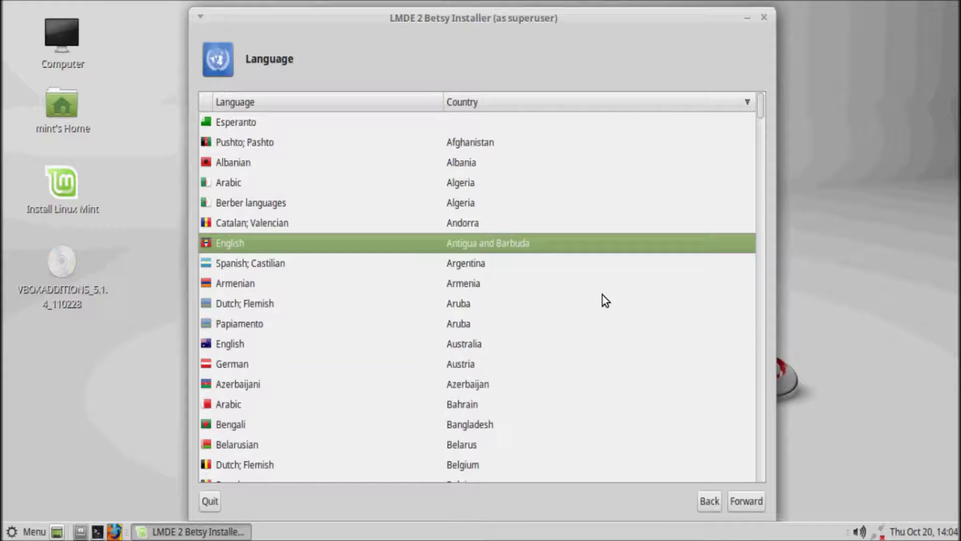
click(227, 345)
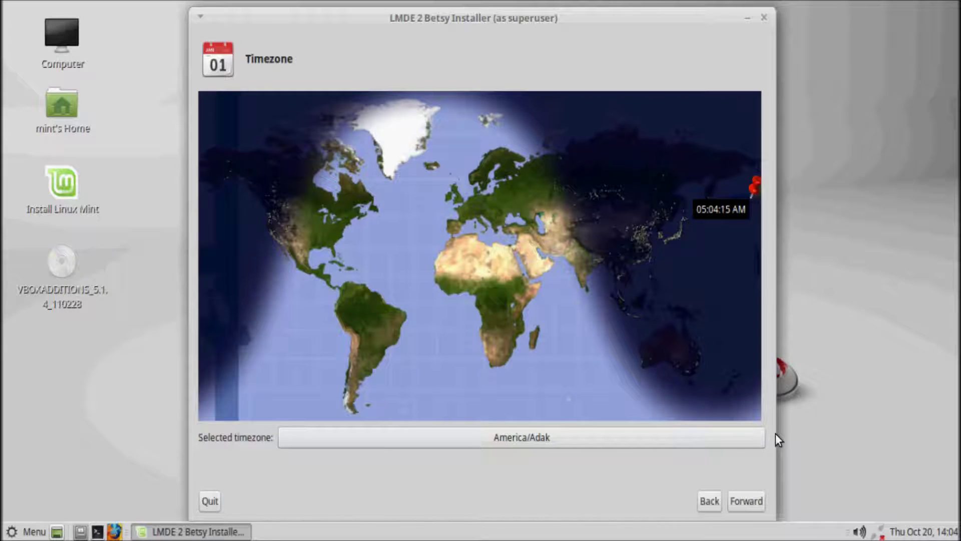
Keep the America/Adak timezone, test the English (US) layout with a typed word, and continue
click(750, 501)
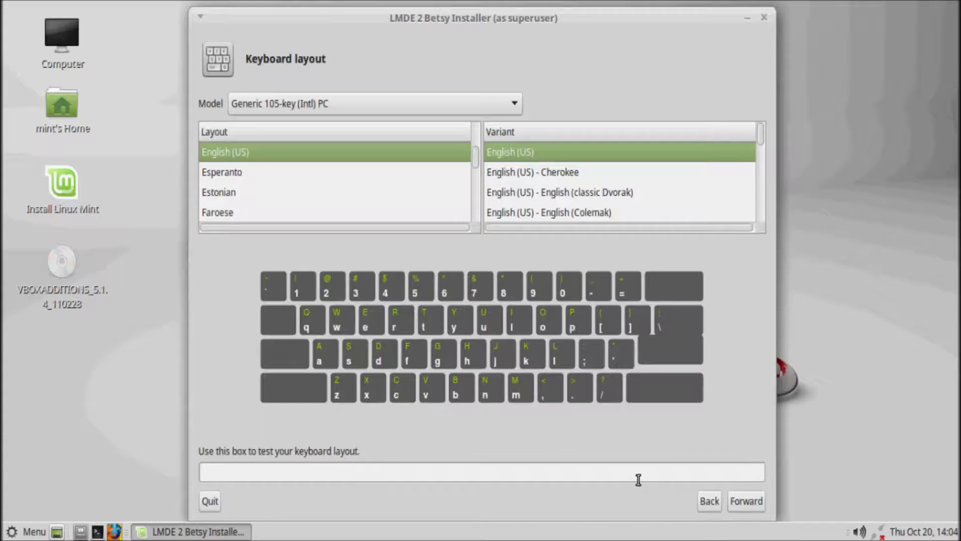
text(DanieleBuda)
click(758, 504)
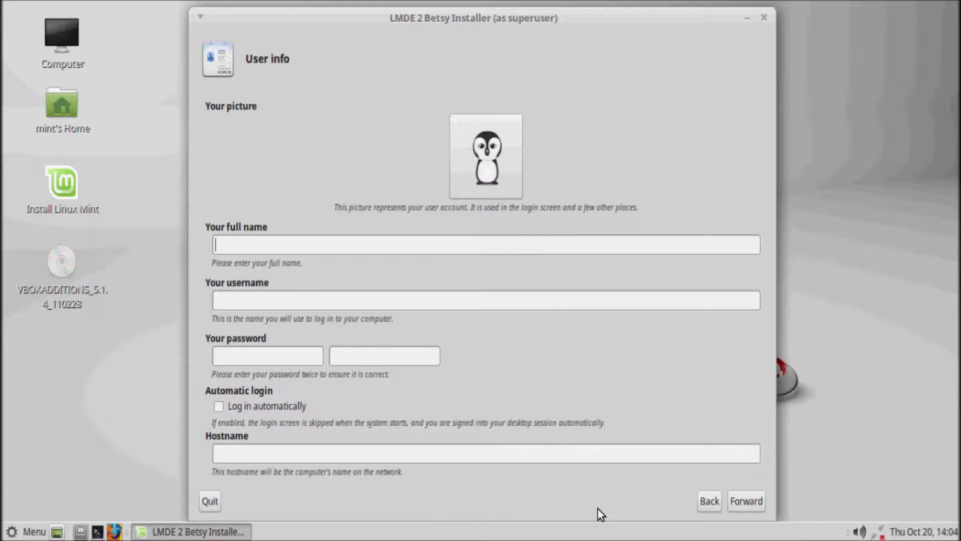
Enter the user's full name, the password twice and the hostname, then continue to partitioning
text(Daniele)
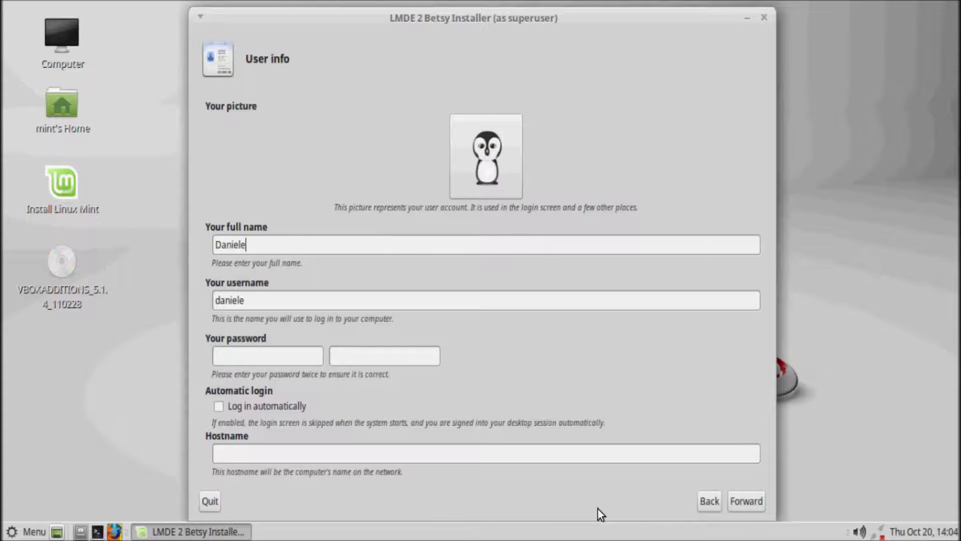
text(Buda)
key(Tab)
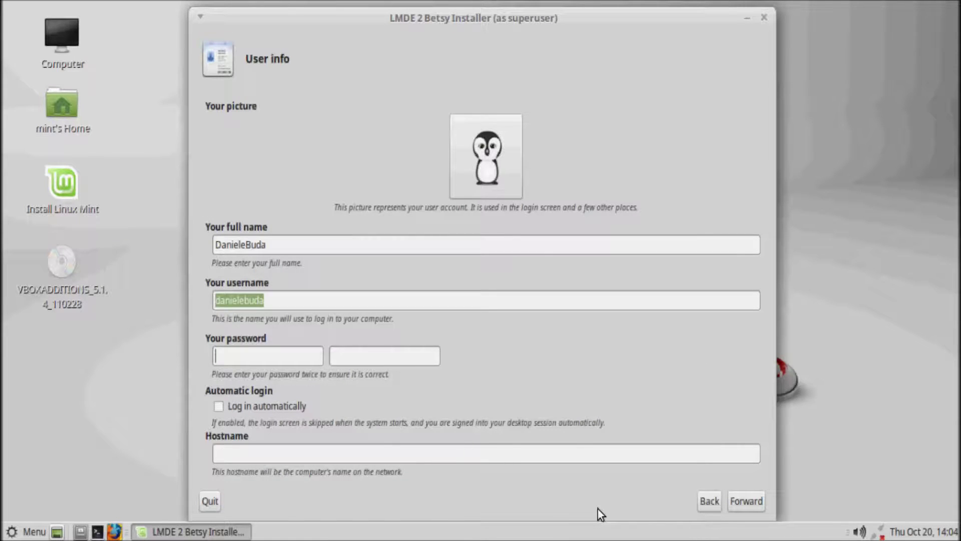
text(•••••••)
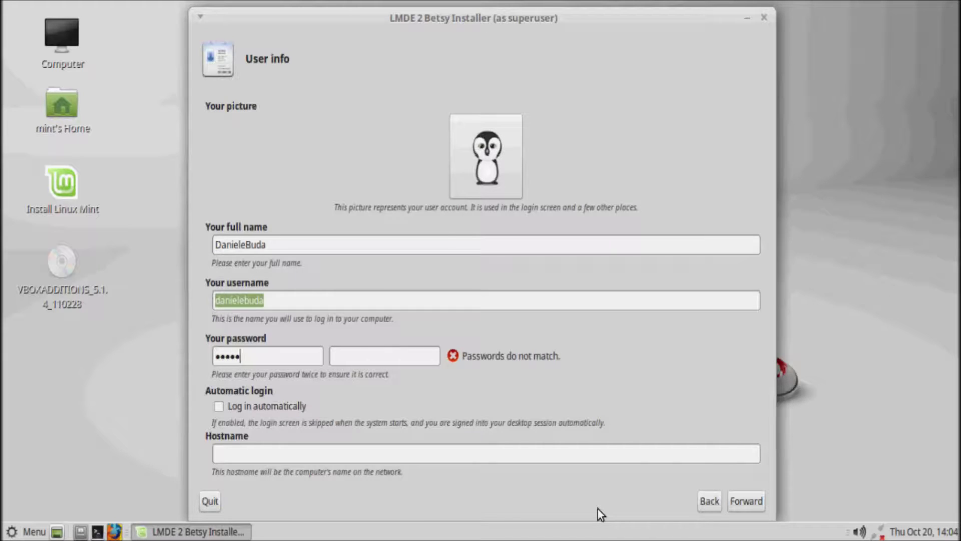
text(•••)
key(Tab)
text(••••••••••)
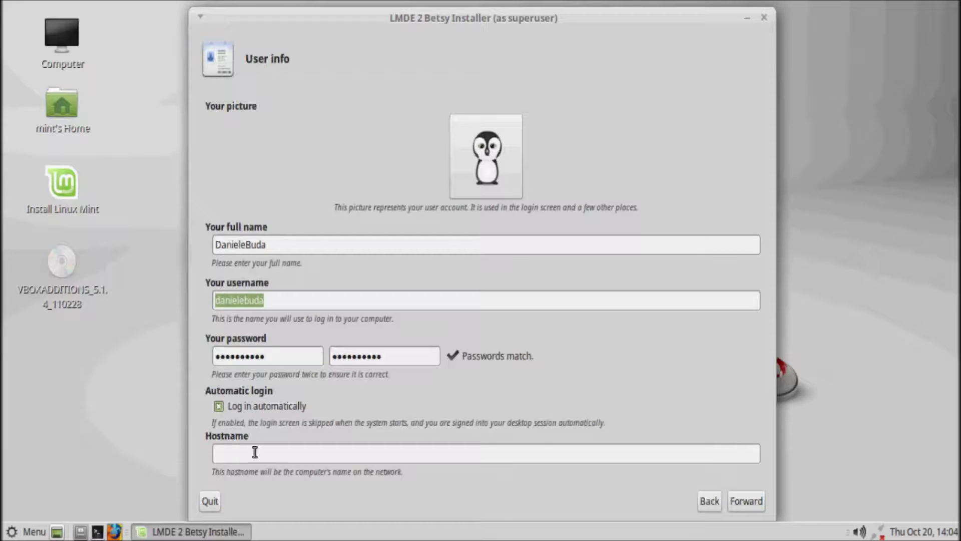
text(danielebuda)
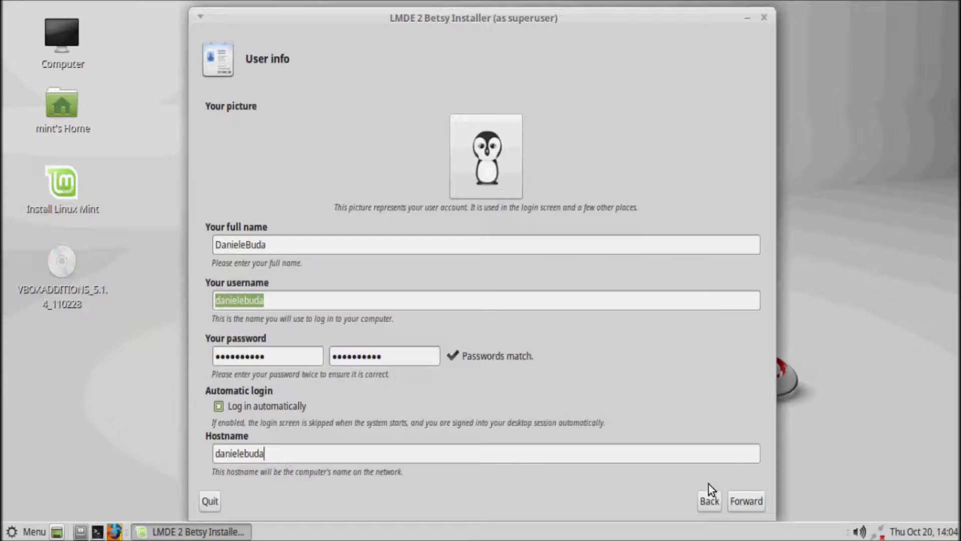
click(748, 502)
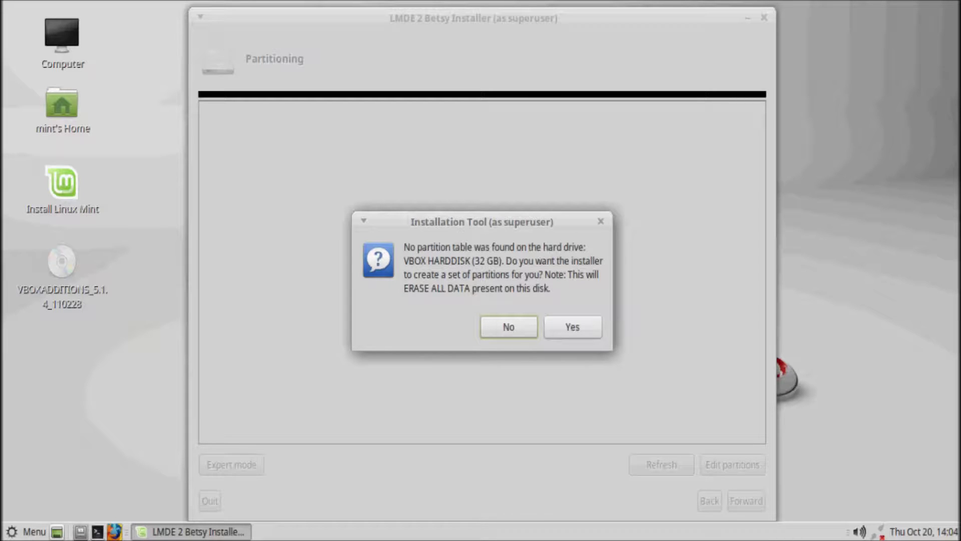
Accept automatic partitioning into 3.9 GB swap and 27.7 GB ext4 root, then continue
click(561, 327)
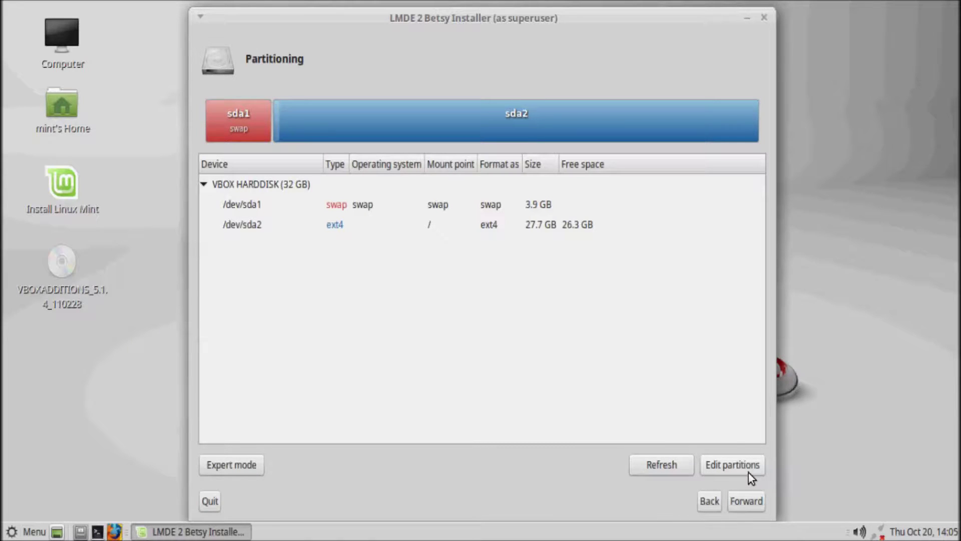
click(762, 500)
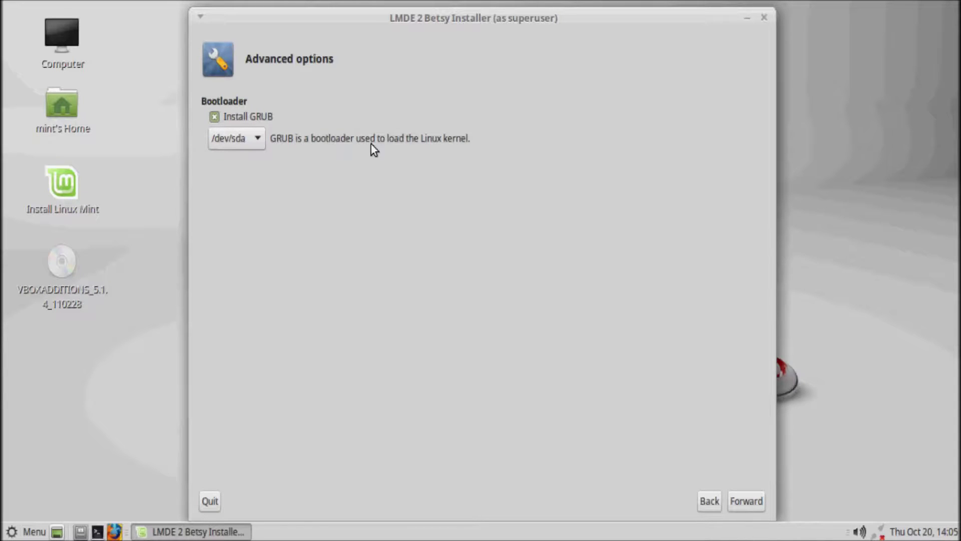
Confirm /dev/sda as the GRUB bootloader device, pass the summary and apply to begin installing
click(263, 138)
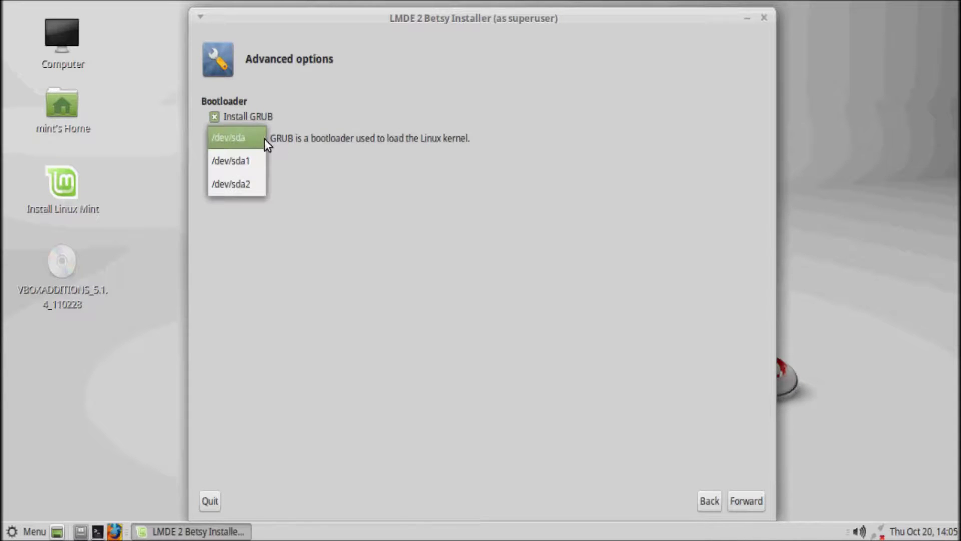
click(265, 139)
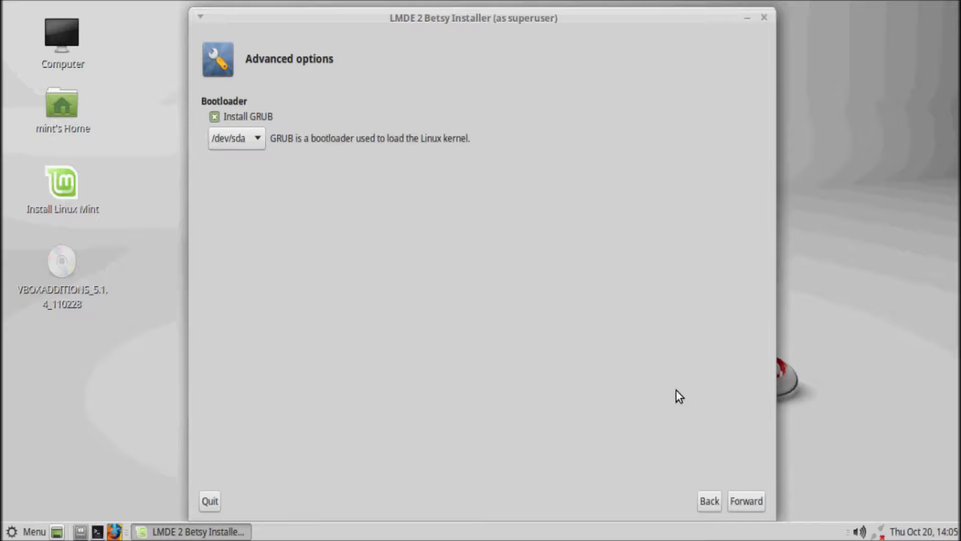
click(749, 504)
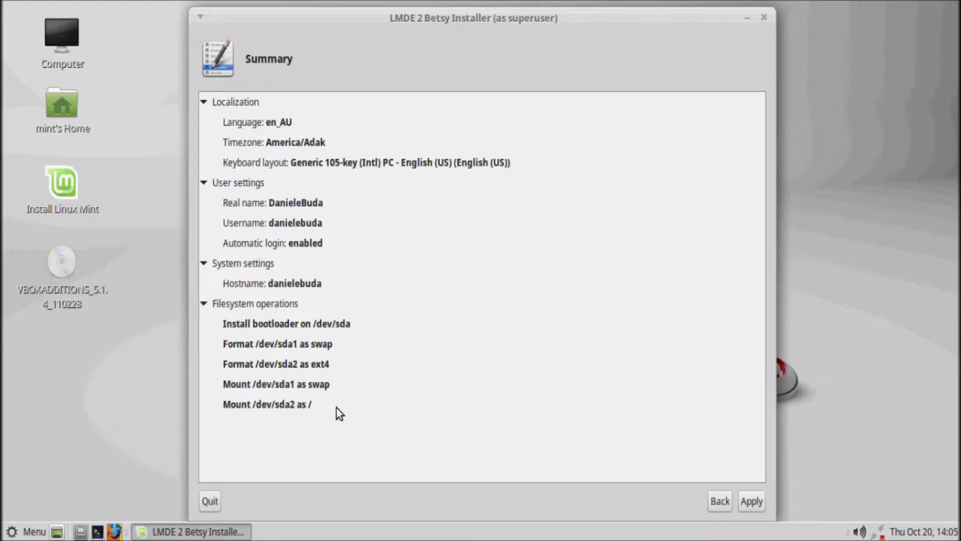
click(750, 506)
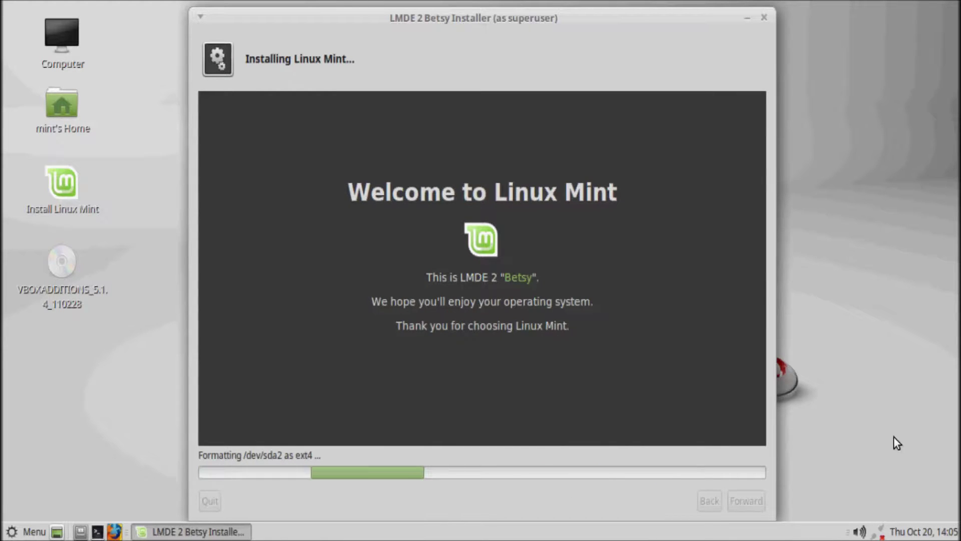
Shift the installer window slightly while the installation runs to completion
drag(461, 22, 493, 19)
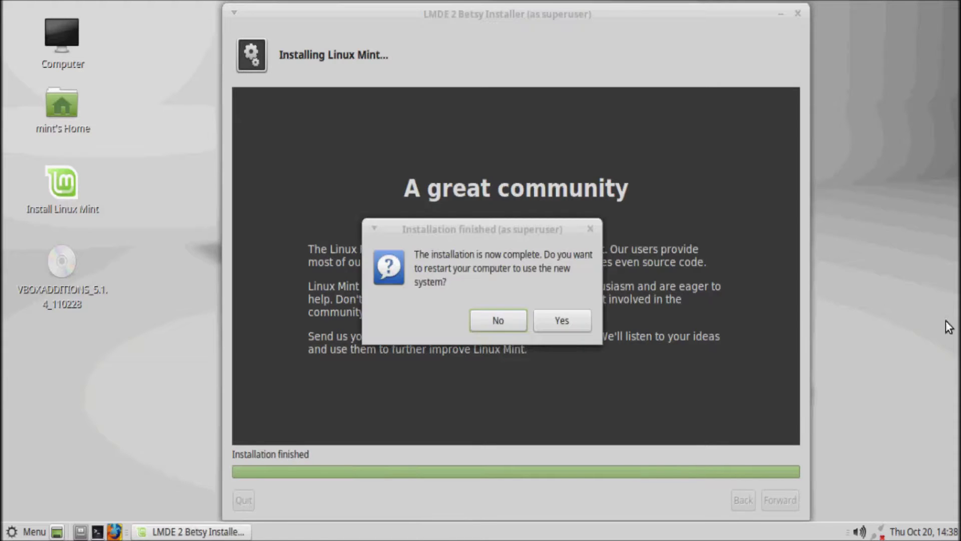
Answer Yes to the Installation finished prompt to restart into the new system
click(525, 231)
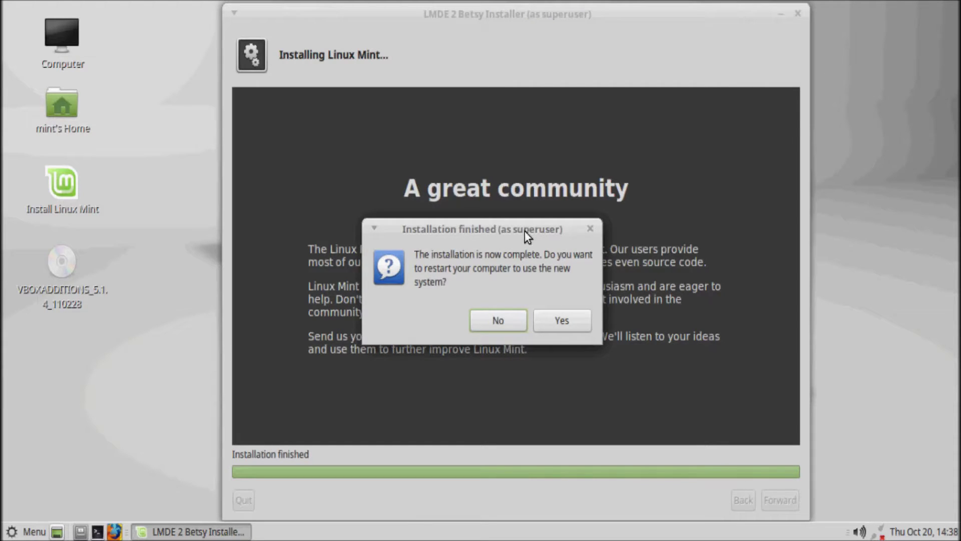
click(579, 328)
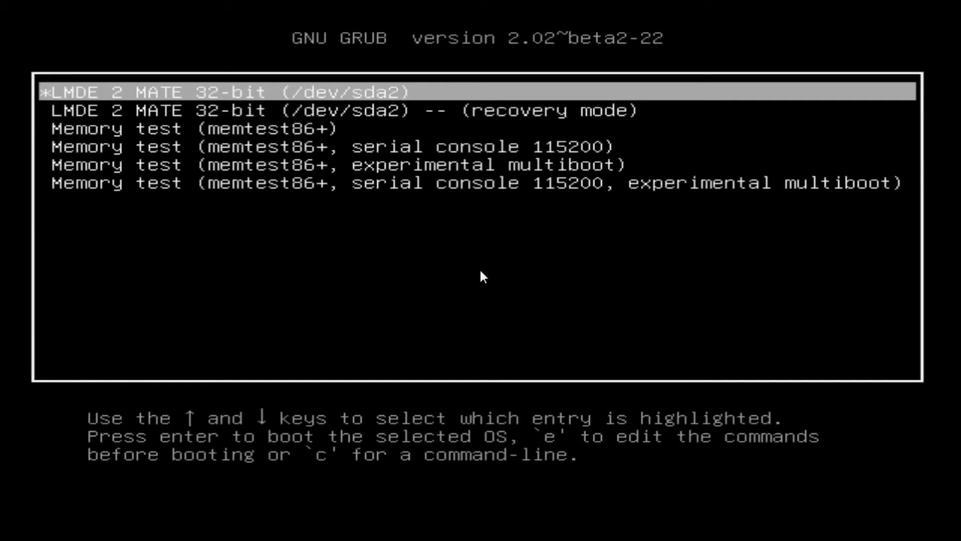
Boot the highlighted LMDE 2 MATE 32-bit (/dev/sda2) GRUB entry
key(Return)
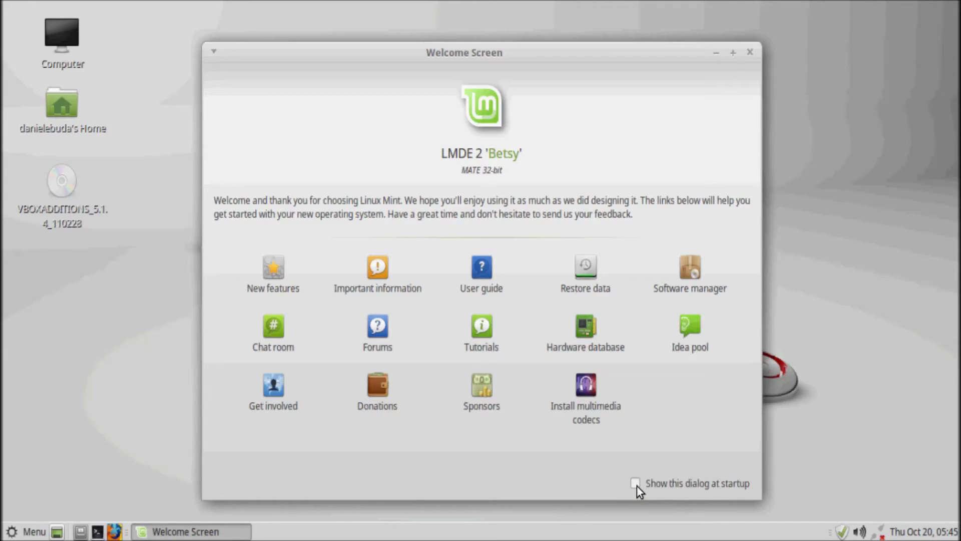
Close the Linux Mint Welcome Screen, leaving the bare desktop
click(750, 52)
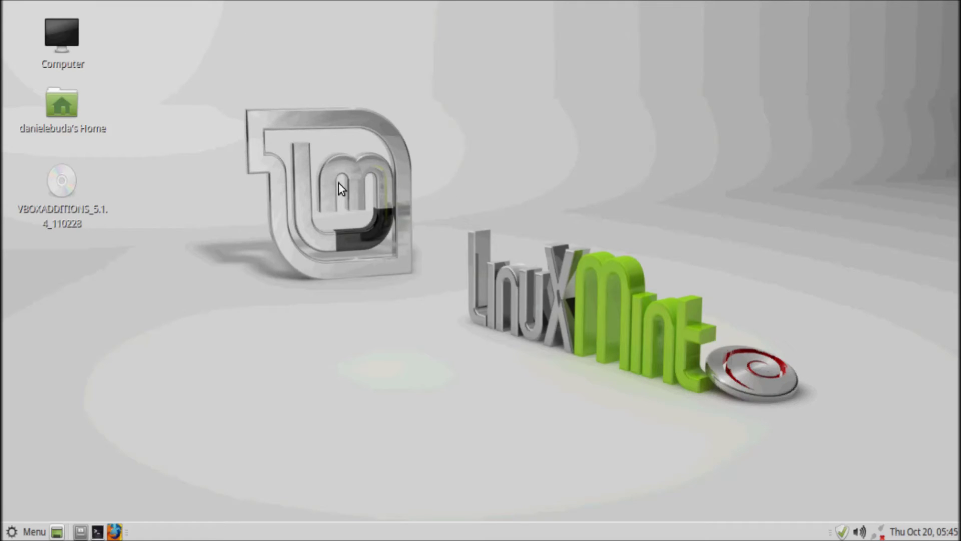
Shut down the LMDE system through the menu's Quit option and Shut Down
click(32, 532)
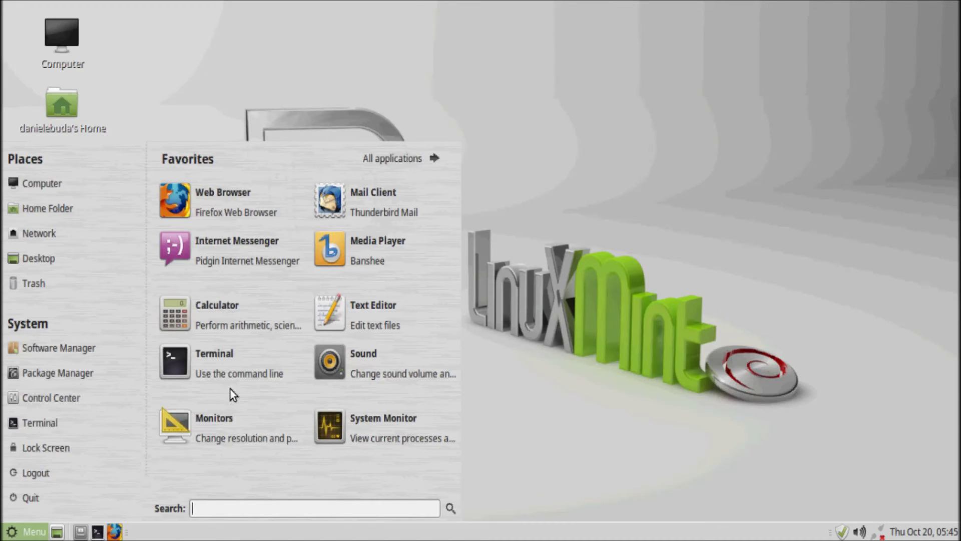
click(36, 498)
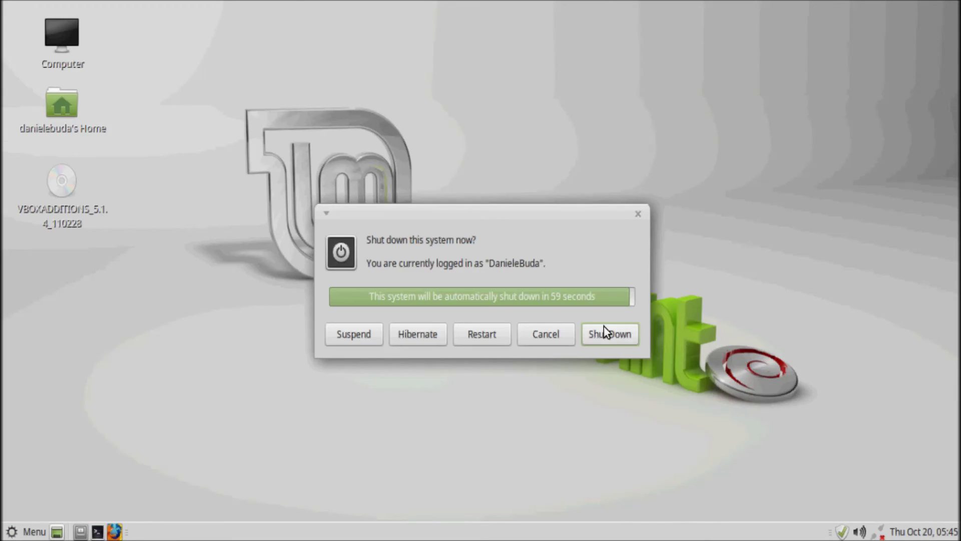
click(604, 330)
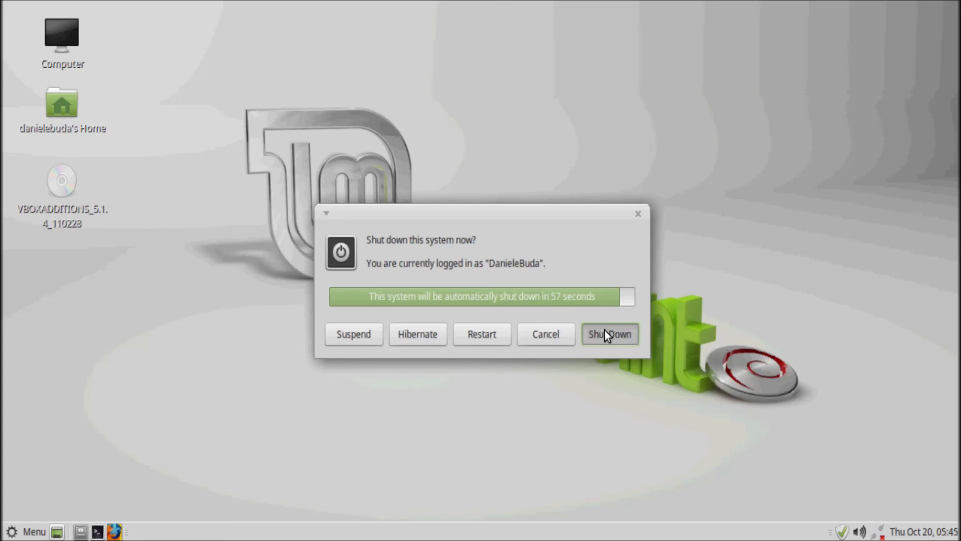